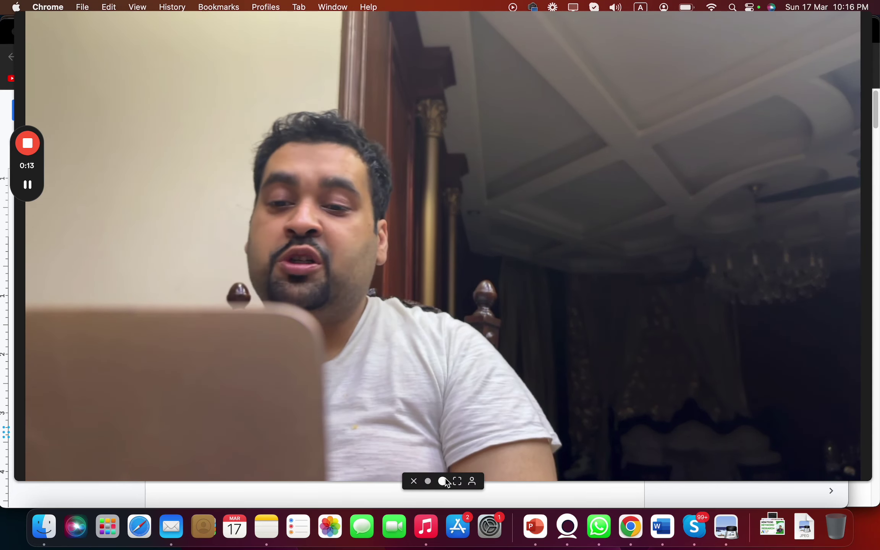
Add the bold 'Attractive HIGH CTR based AD.' note with a 5% CTR example, then open the ad preview tool.
click(444, 481)
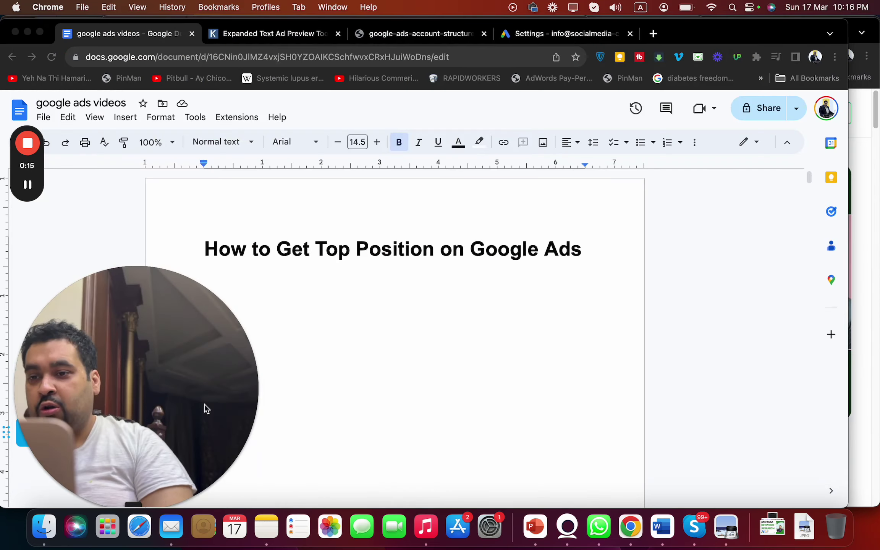
drag(204, 409, 784, 162)
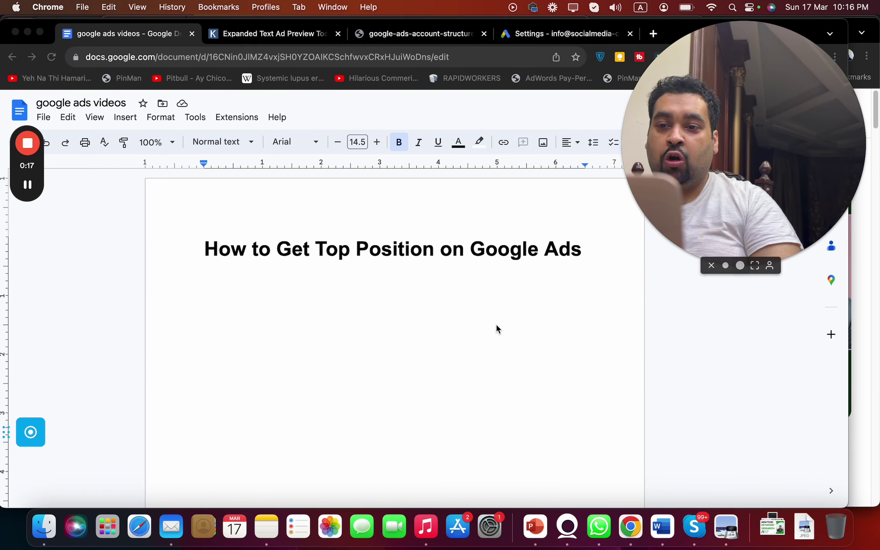
click(458, 272)
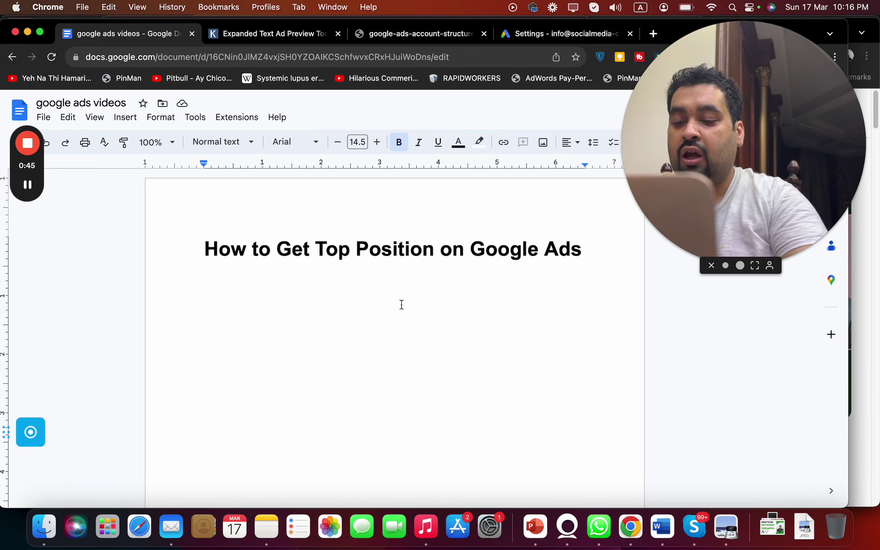
text(Att)
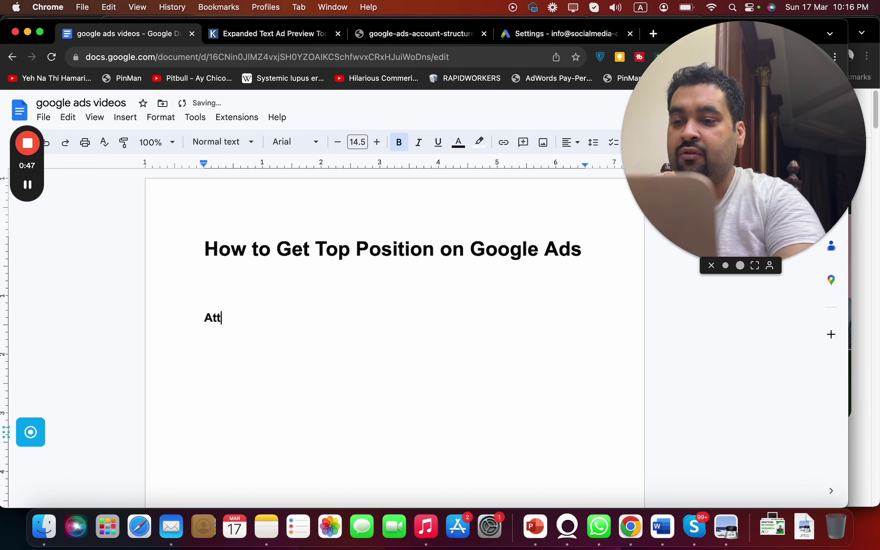
text(ractive HIGH CTR based AD.)
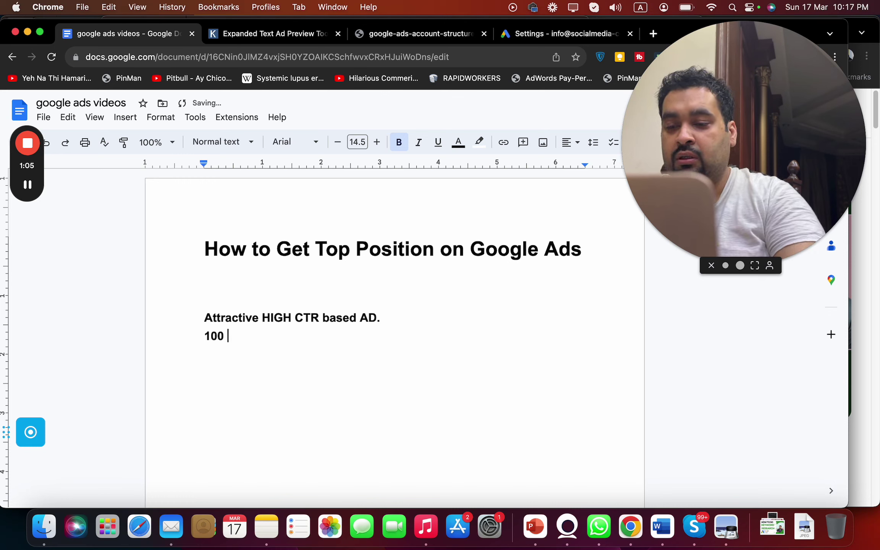
text(people see your ad, 5 click on it. Your)
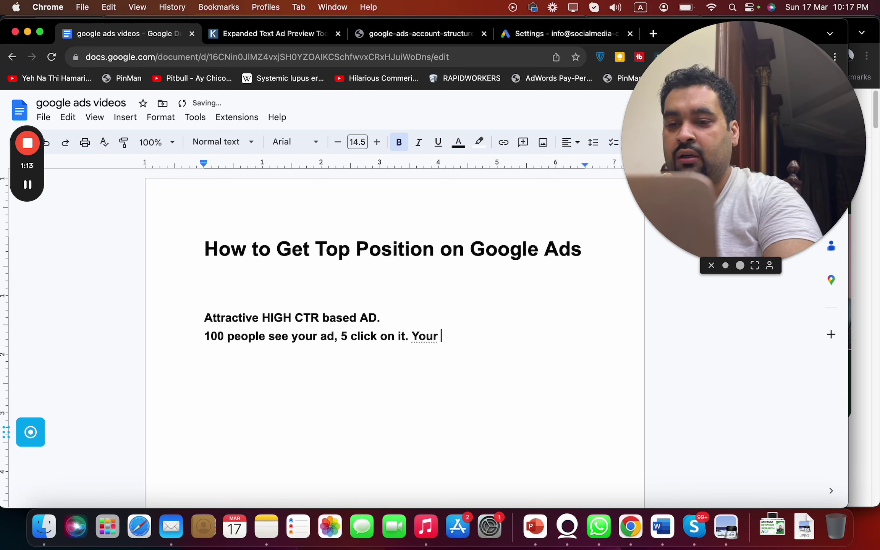
text(CTR will be 5%.)
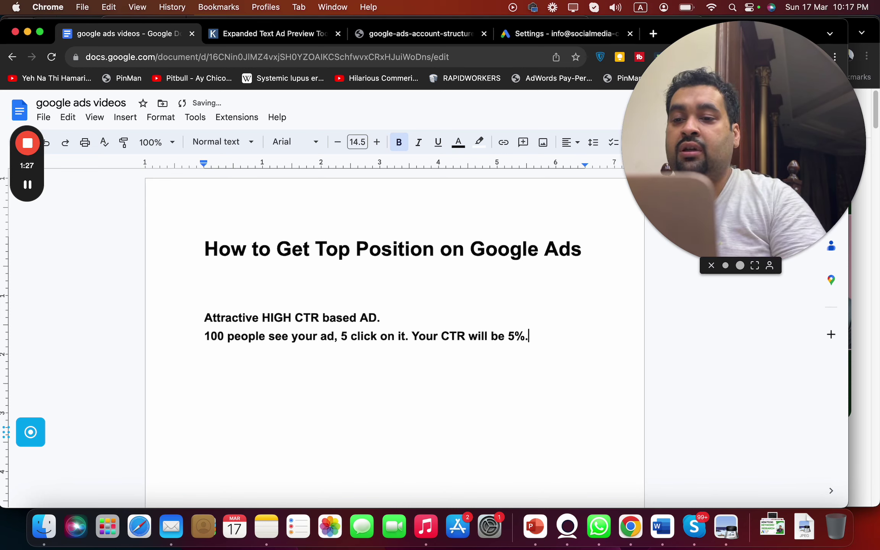
key(Return)
key(Return)
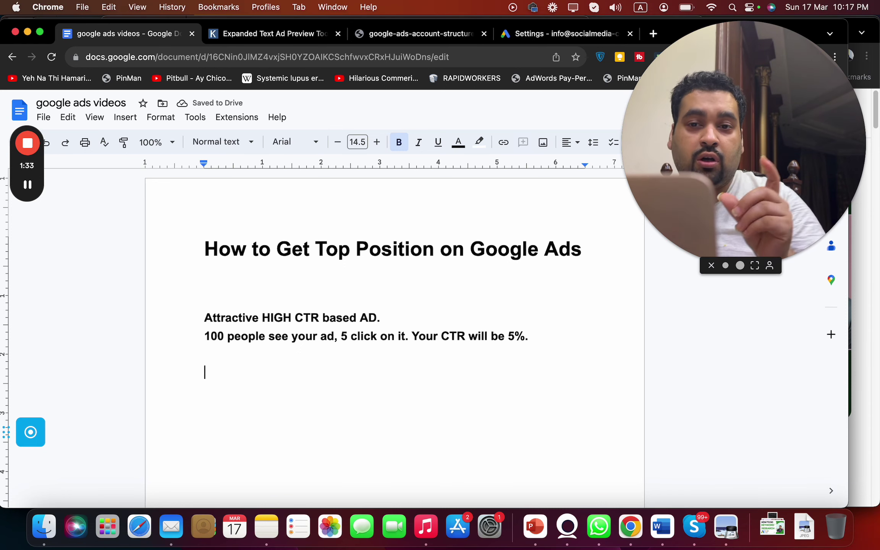
click(304, 39)
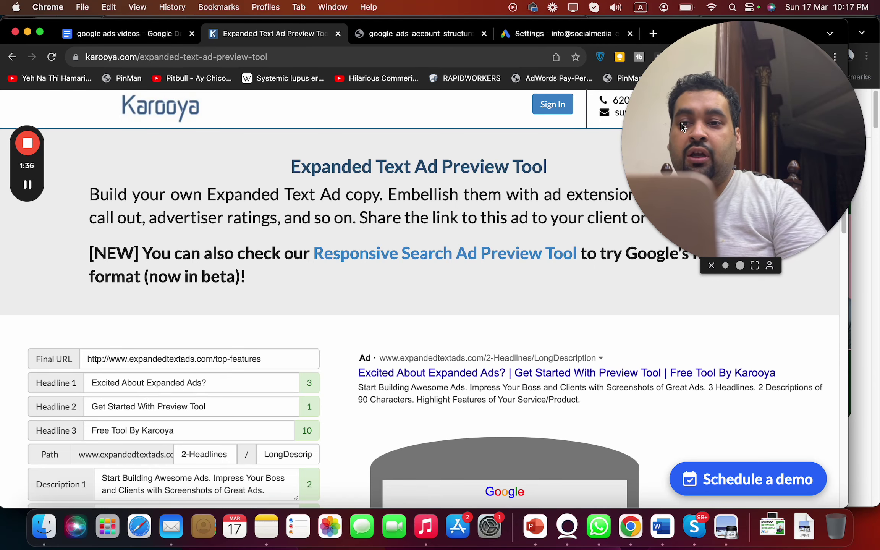
click(681, 126)
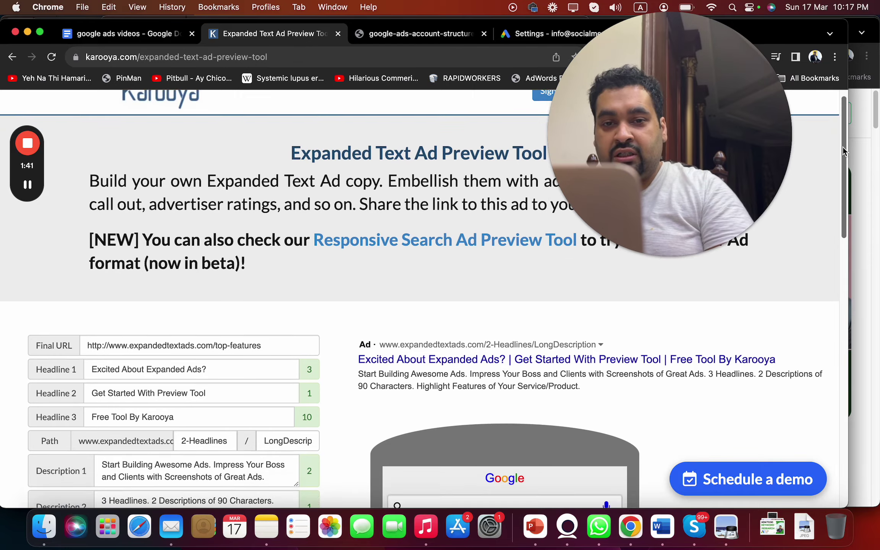
drag(842, 136, 840, 222)
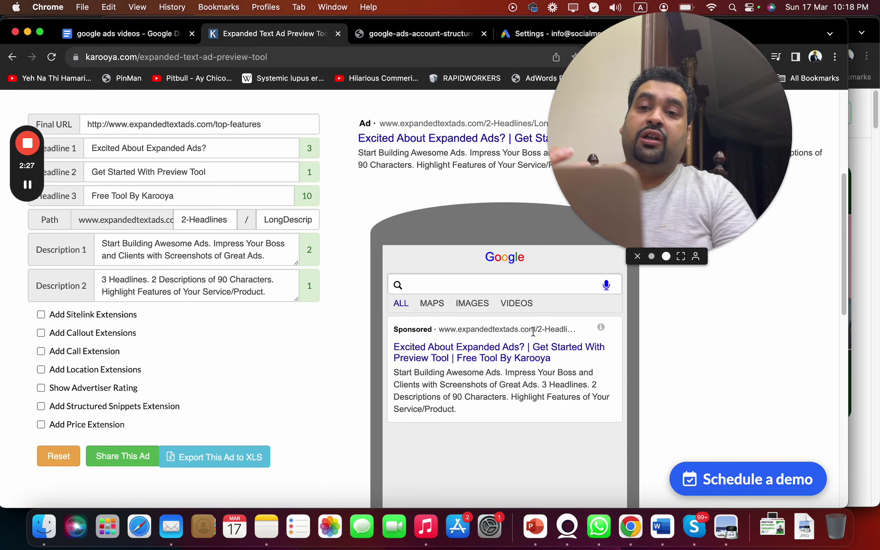
Turn on the star advertiser rating, location extension and sitelink extensions in the ad preview.
click(124, 393)
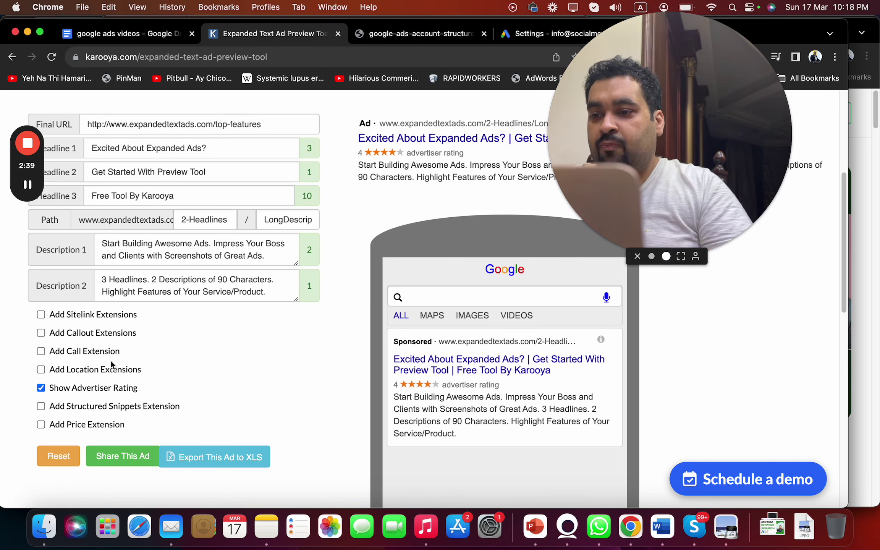
click(111, 375)
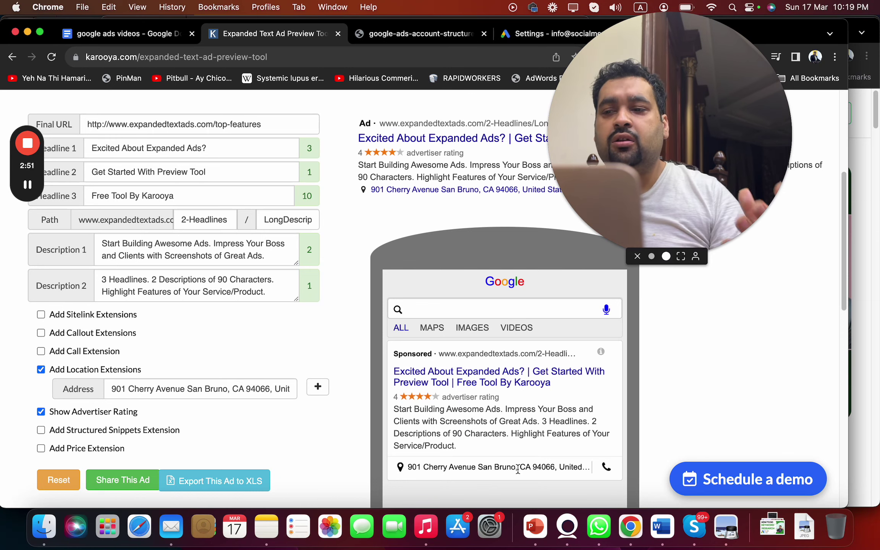
click(111, 318)
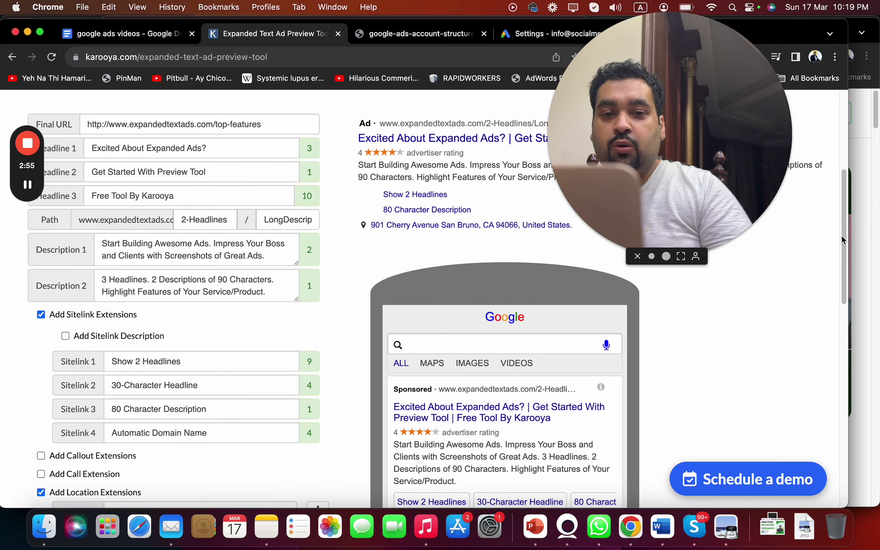
drag(842, 238, 842, 279)
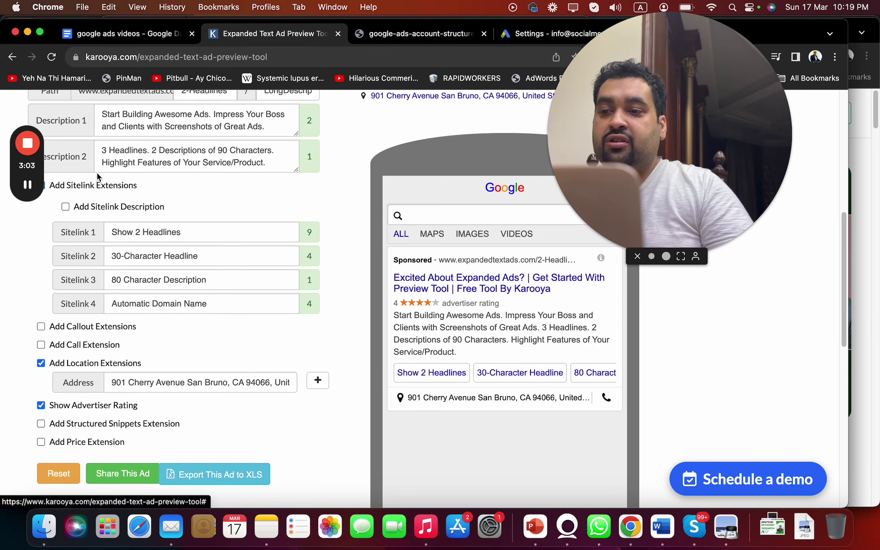
Try sitelink descriptions and clear the first one, then turn descriptions off, leaving four plain sitelinks.
click(106, 209)
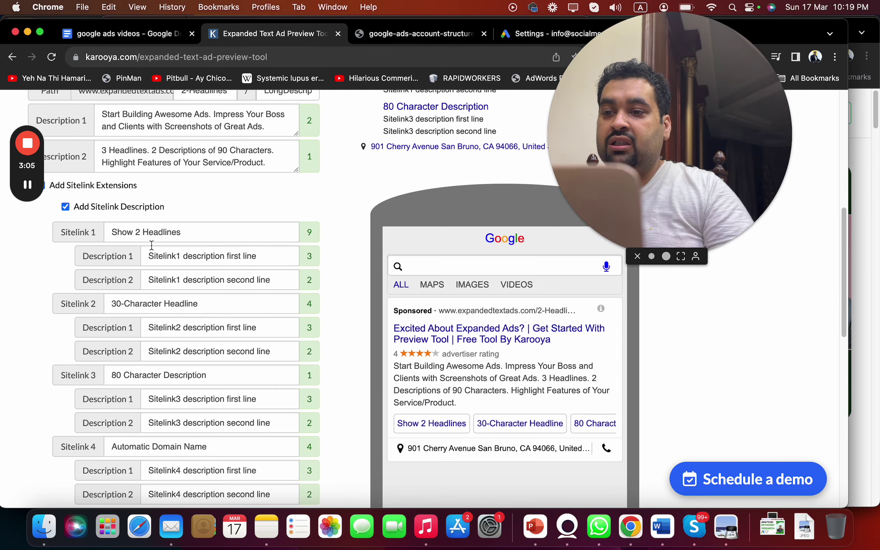
click(172, 252)
key(super+a)
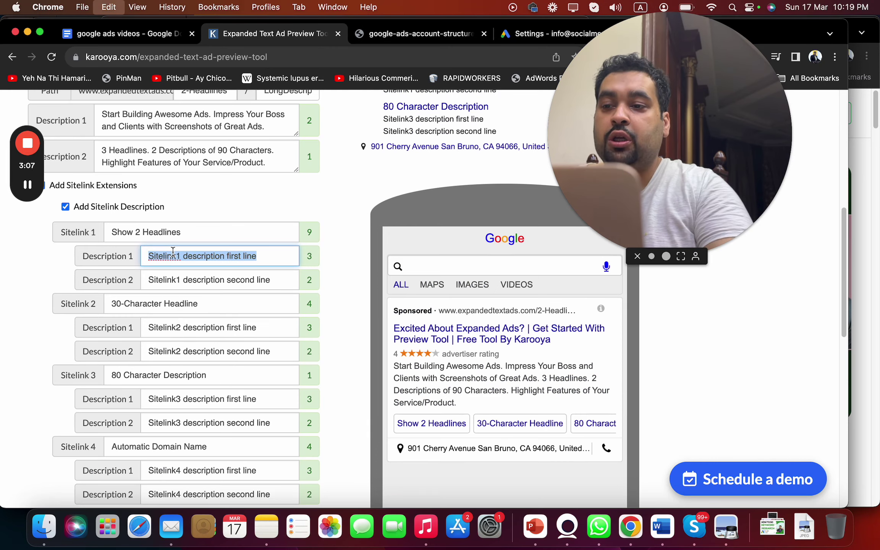
text(h)
key(BackSpace)
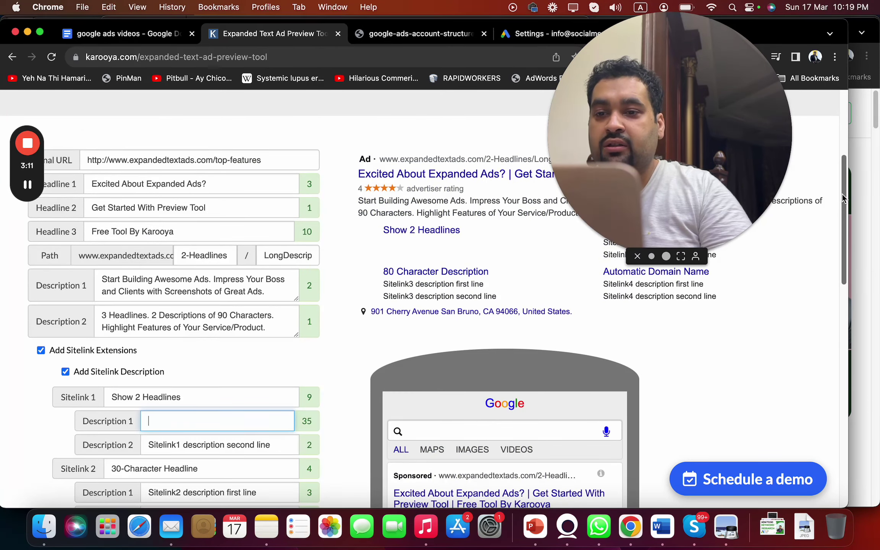
drag(845, 245, 840, 201)
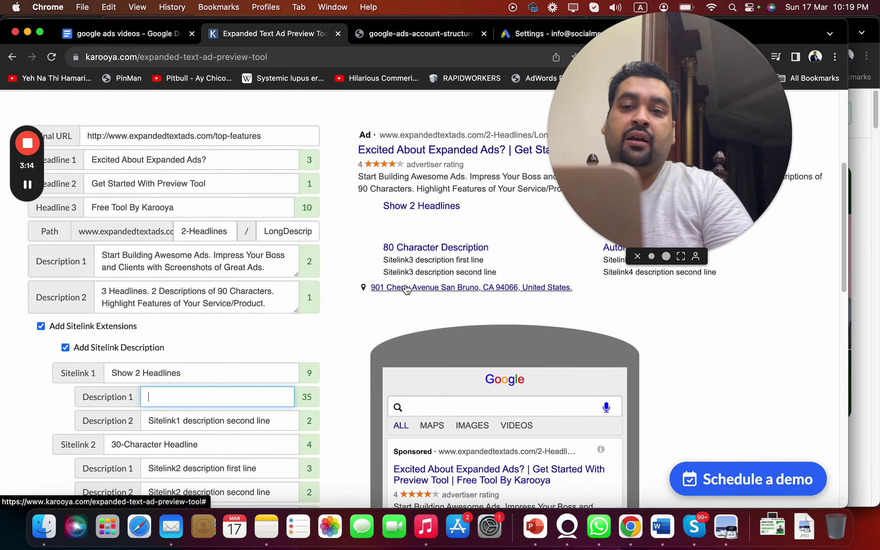
click(139, 352)
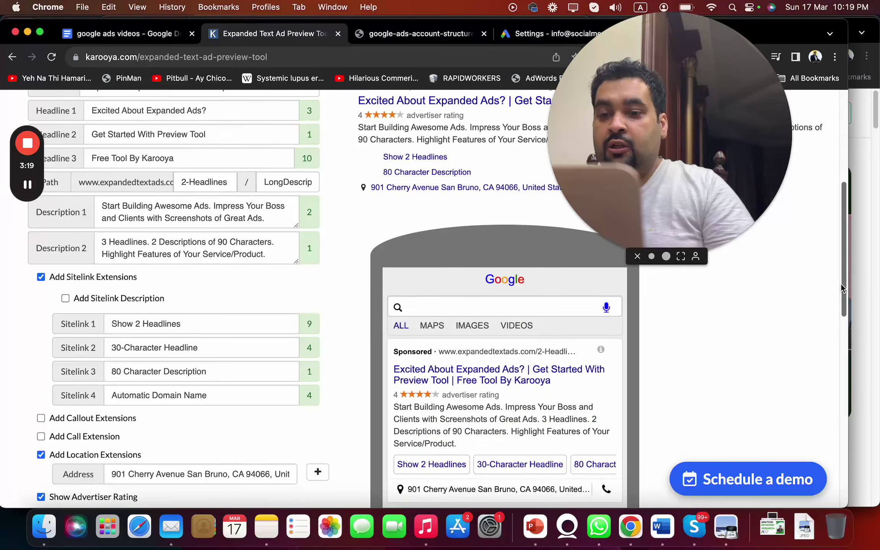
scroll(843, 288, down, 2)
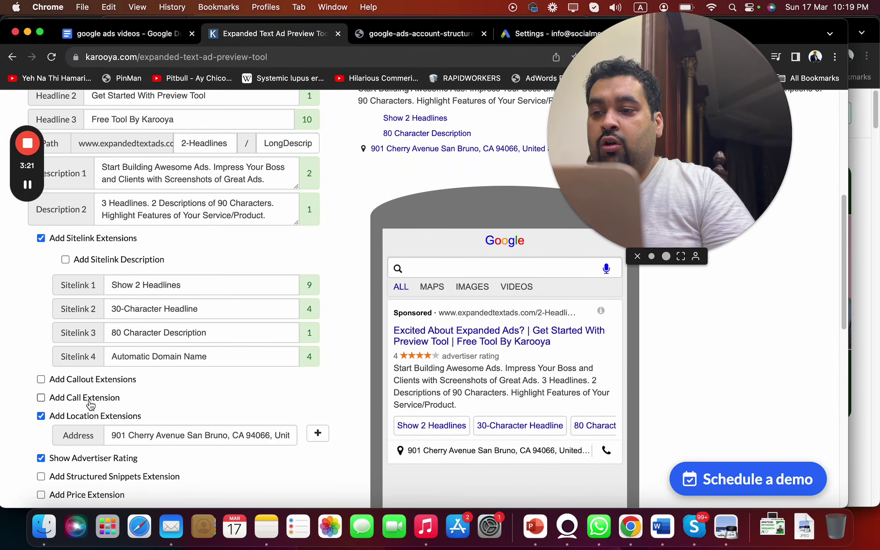
click(91, 399)
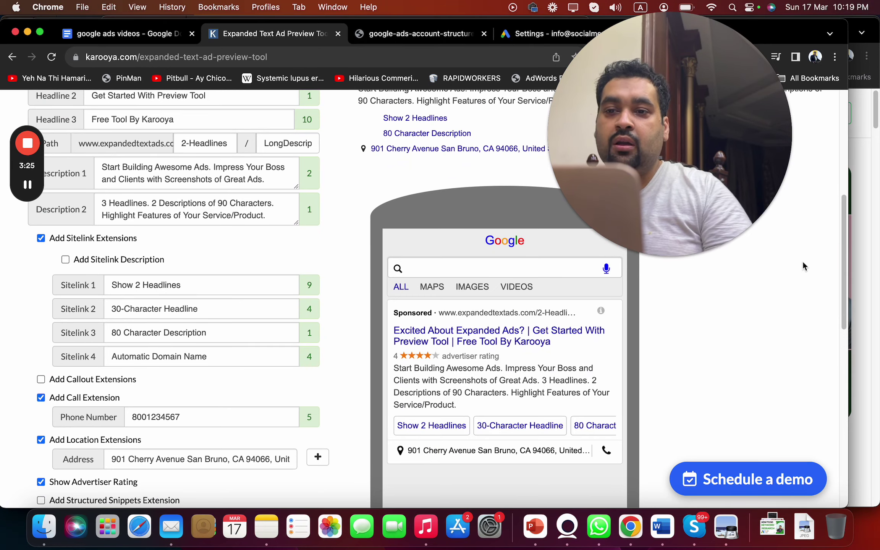
mouse_move(838, 254)
mouse_down()
mouse_move(840, 204)
mouse_move(830, 215)
mouse_up()
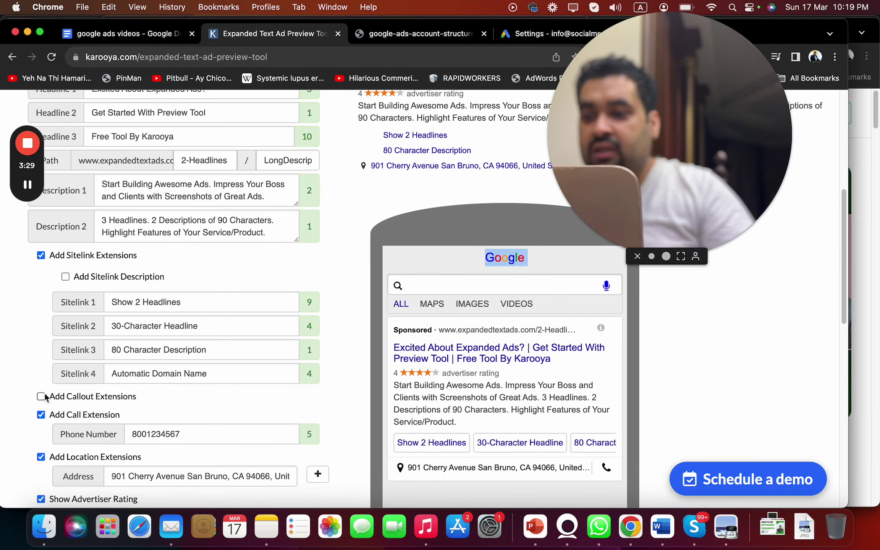
click(48, 398)
click(41, 398)
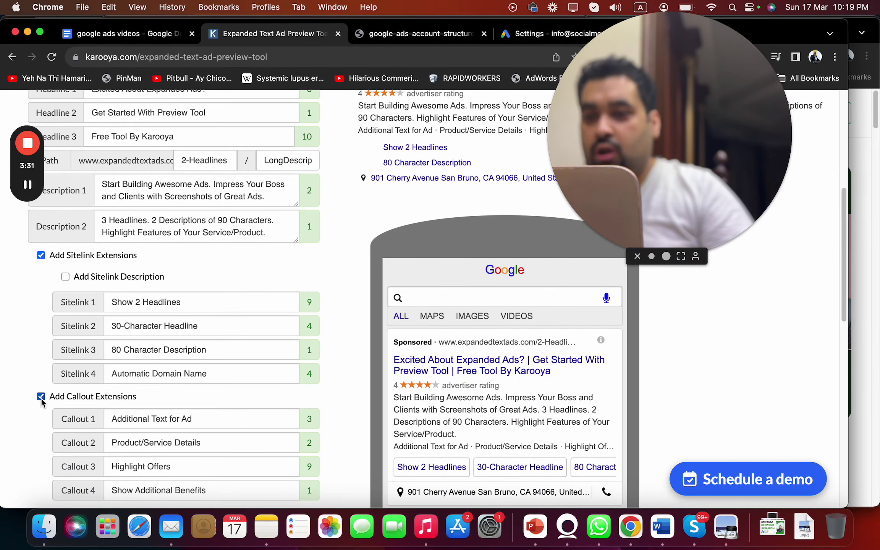
drag(843, 197, 843, 229)
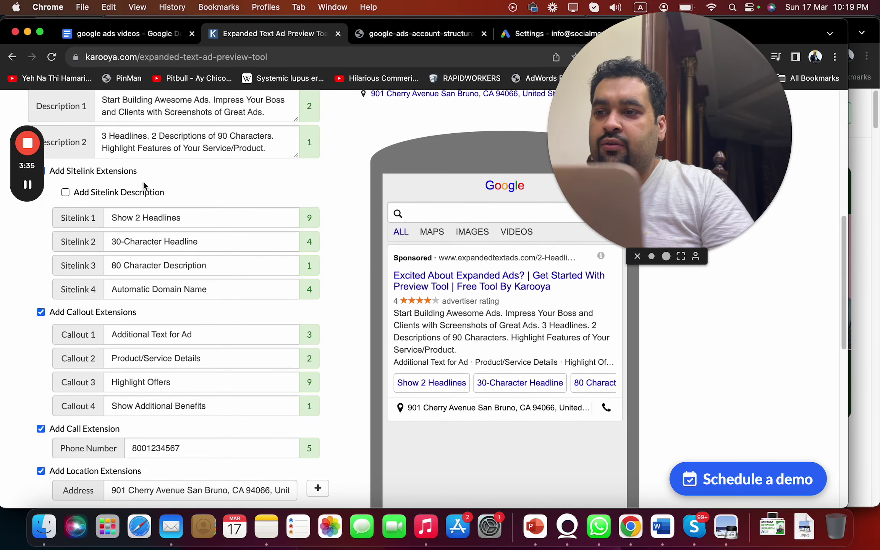
click(108, 316)
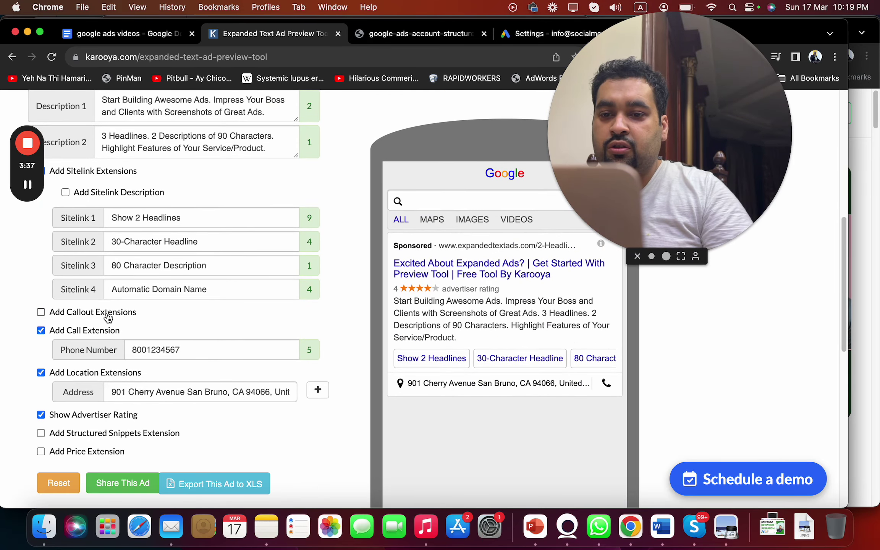
click(110, 335)
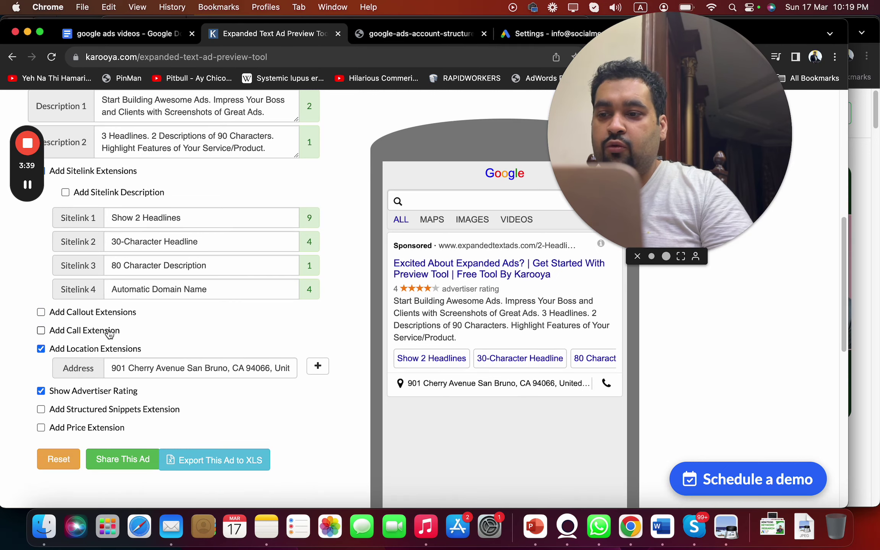
click(110, 335)
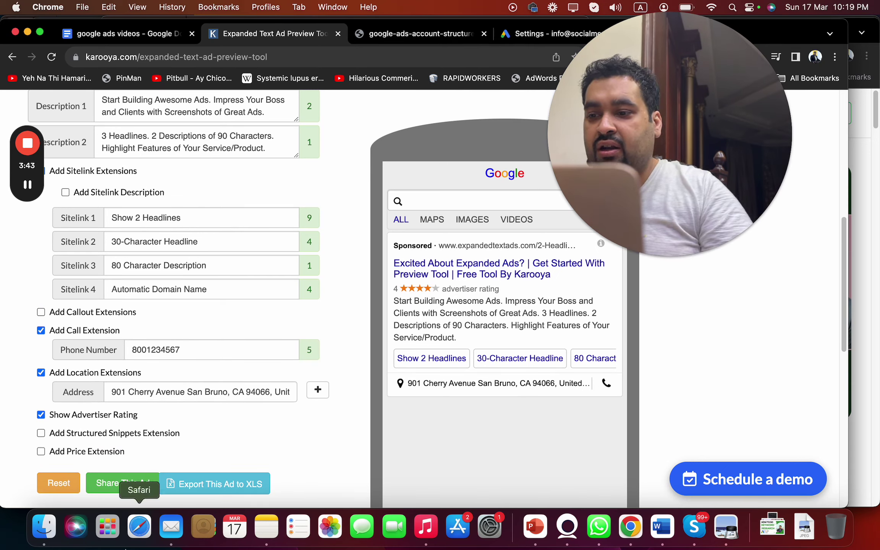
After trying and dropping structured snippets, add a price extension with Item 1 described as 'Limited deals.'.
click(106, 441)
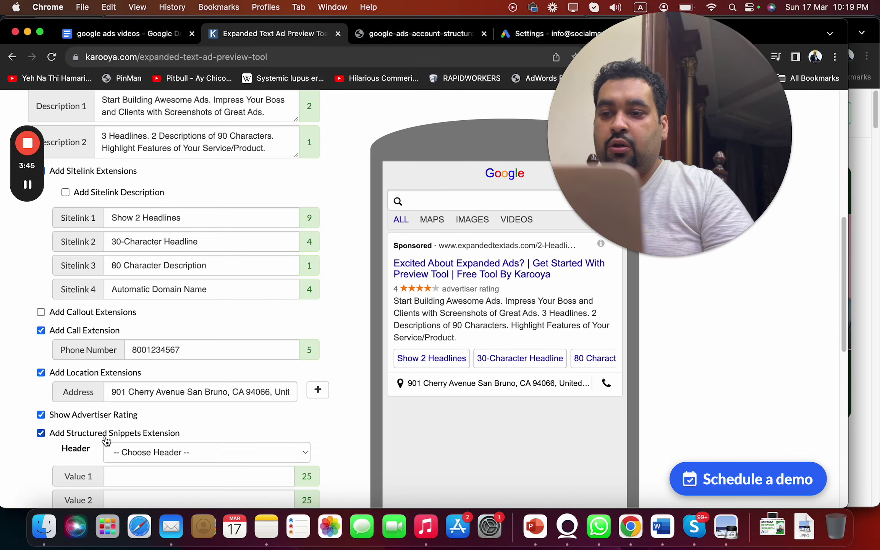
click(127, 452)
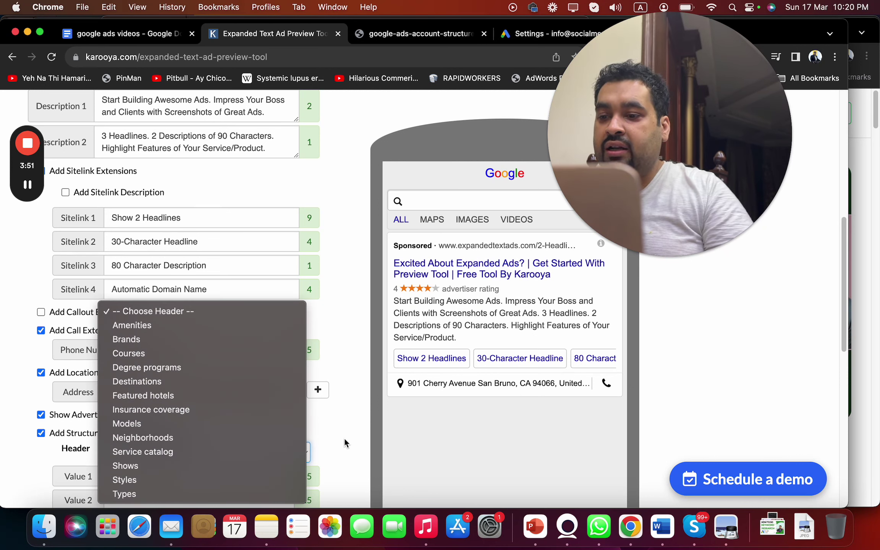
click(316, 439)
click(97, 435)
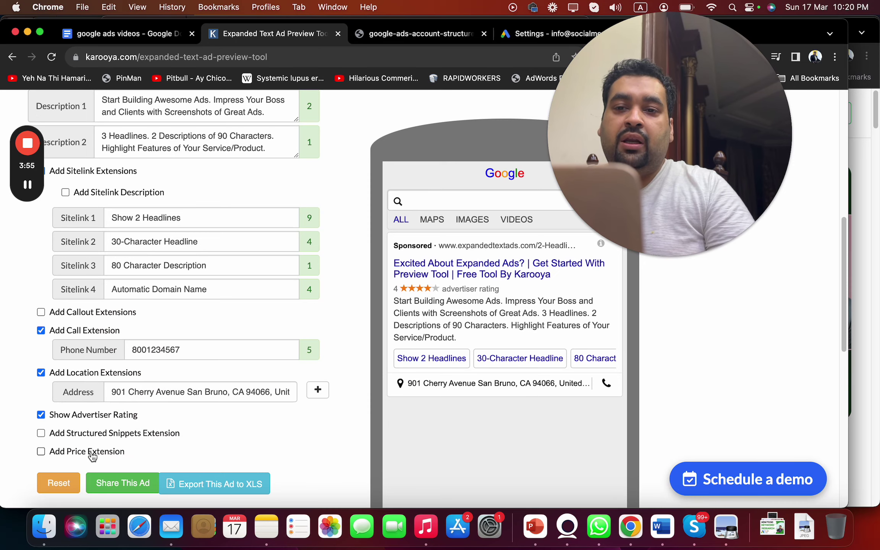
click(92, 456)
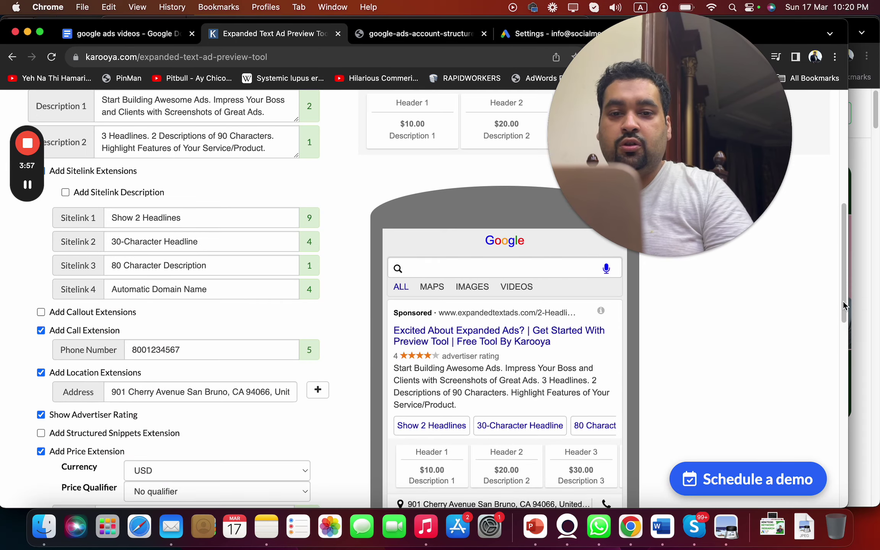
drag(843, 302, 829, 351)
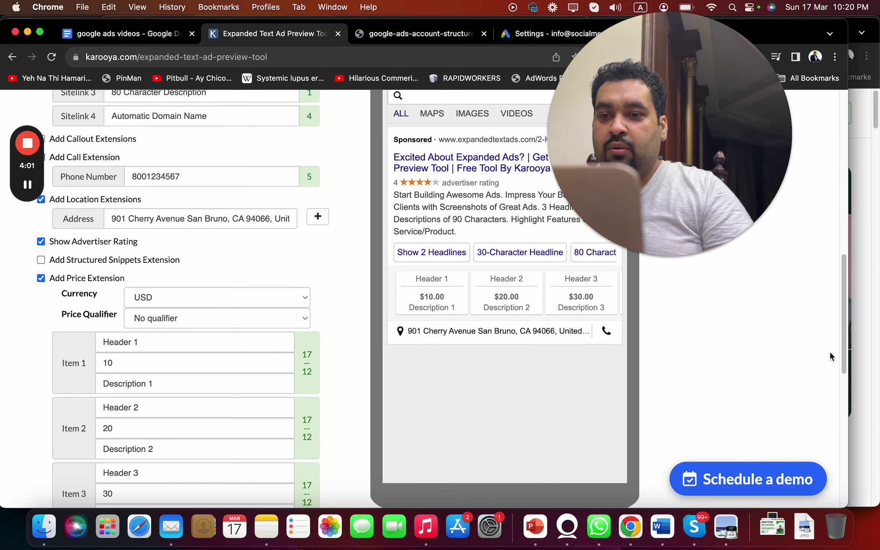
triple_click(196, 382)
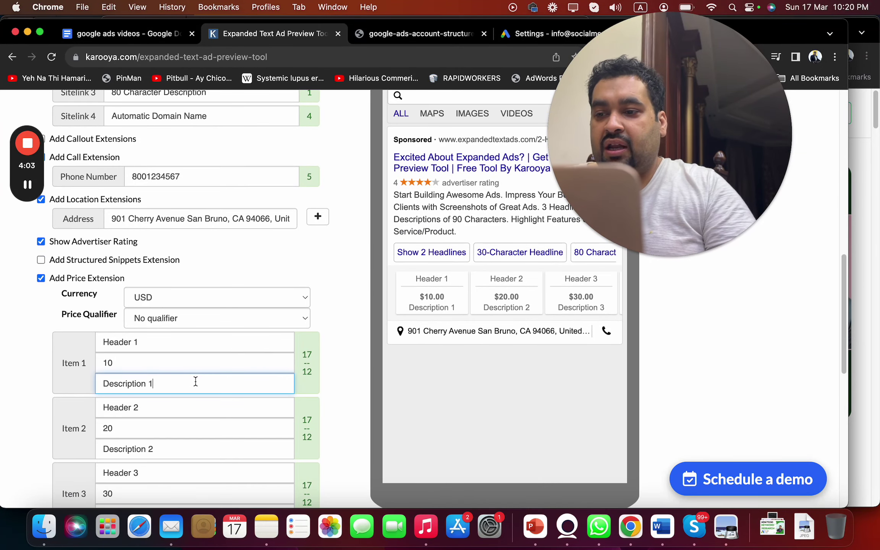
text(Limite d)
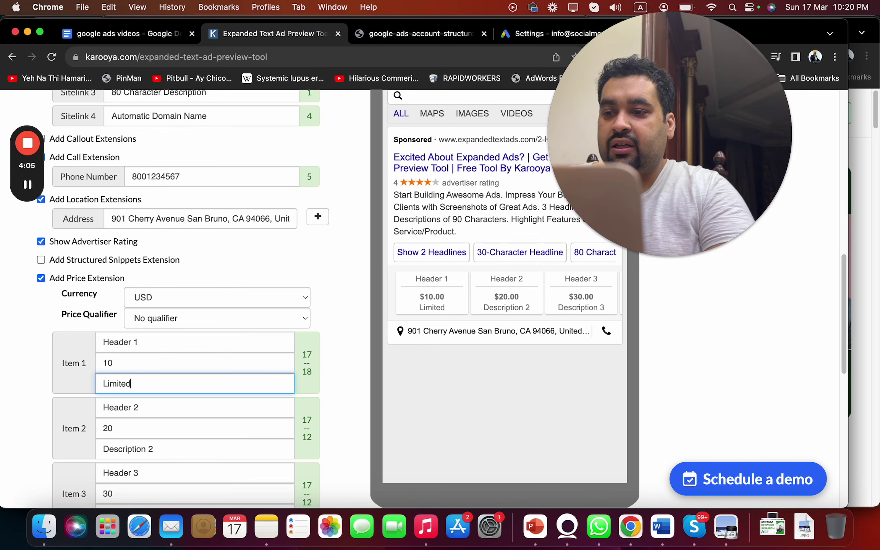
text( deals.)
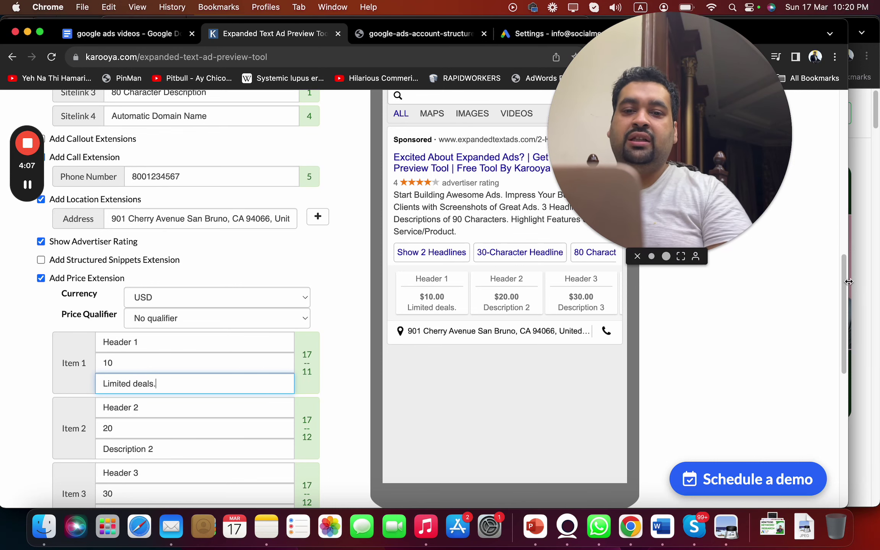
scroll(432, 322, up, 4)
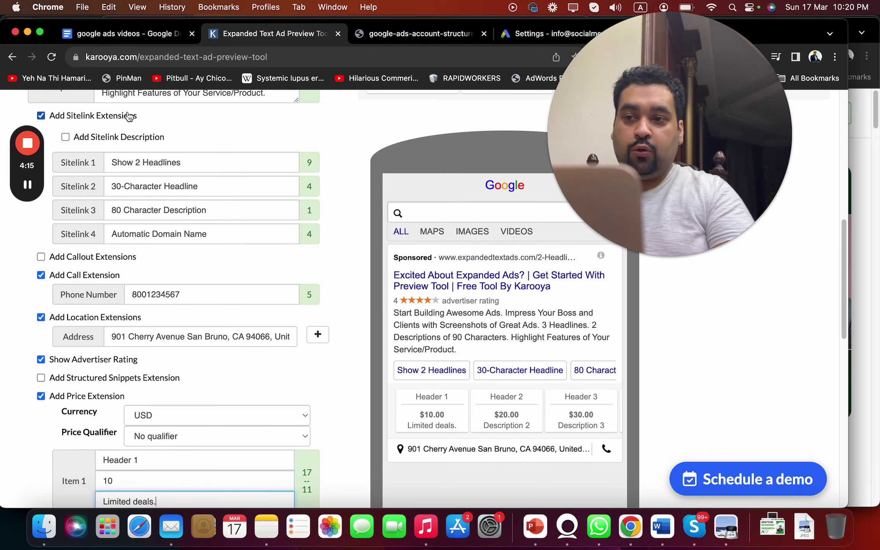
Remove the sitelink, location, advertiser rating, price and call extensions, then return to the Docs notes.
click(129, 117)
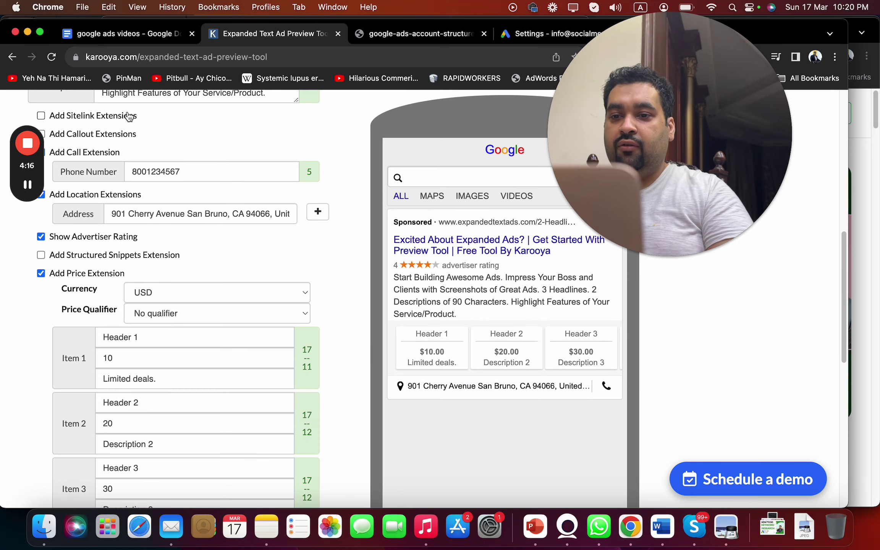
click(92, 195)
click(93, 213)
click(92, 253)
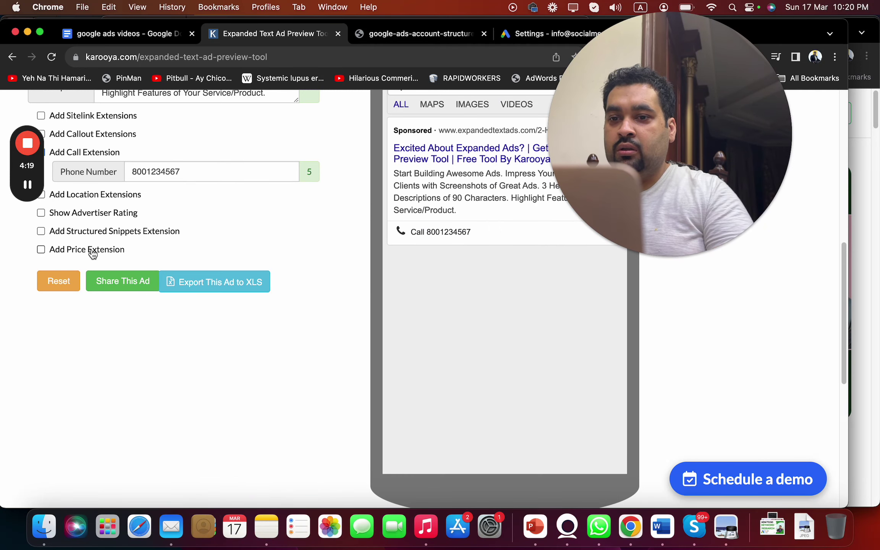
scroll(838, 296, up, 4)
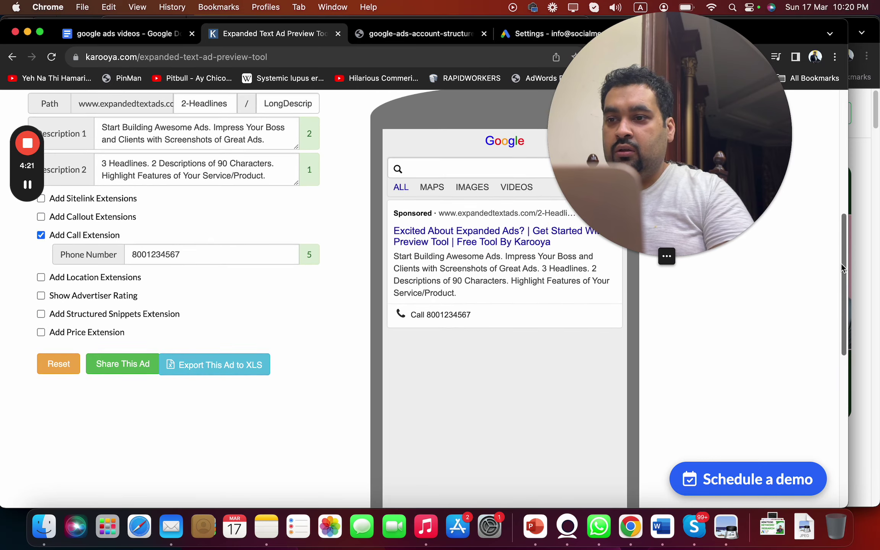
click(110, 290)
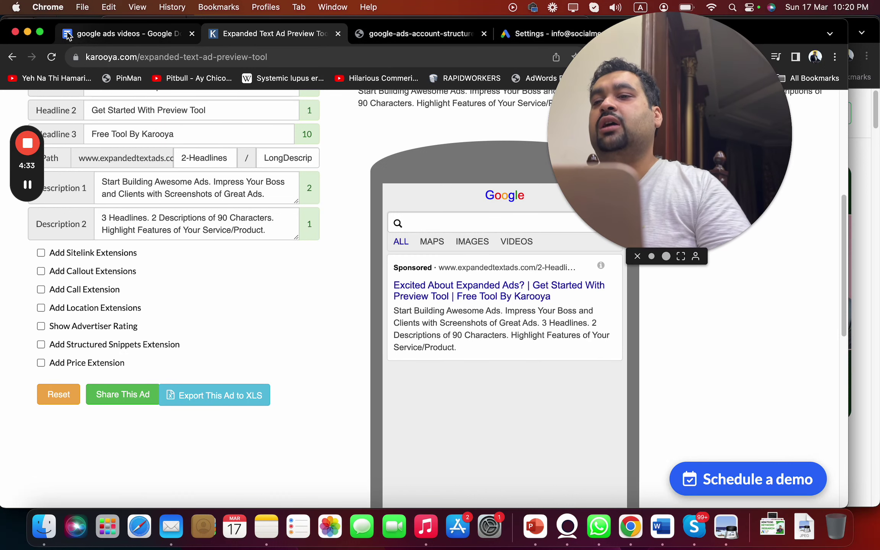
click(89, 34)
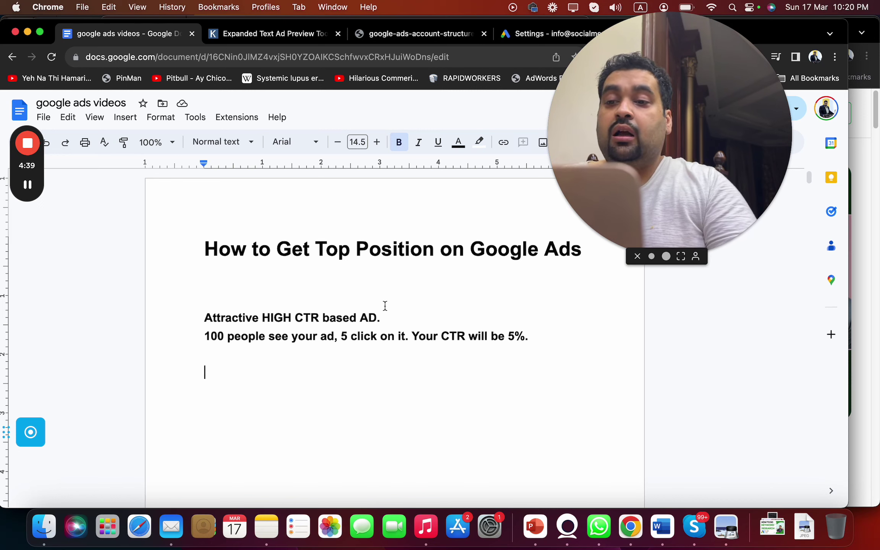
text(2. )
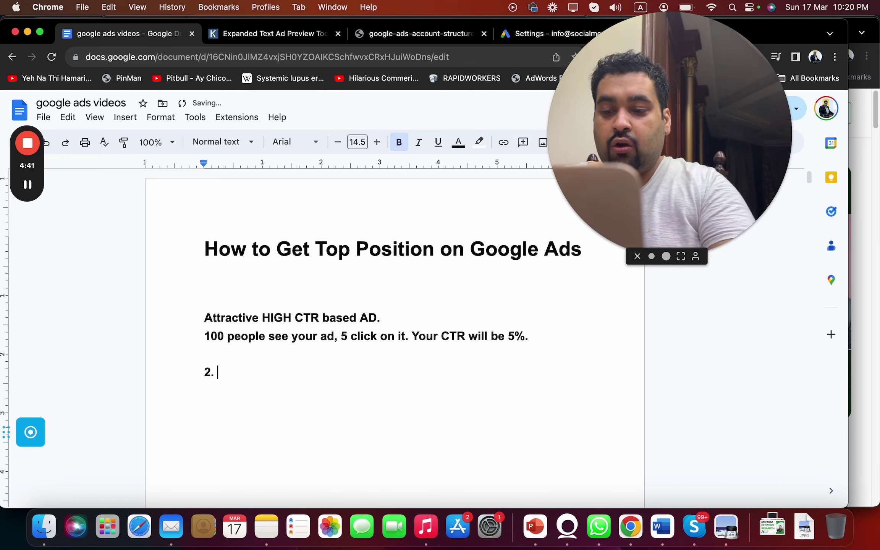
text(Work on Your Goog)
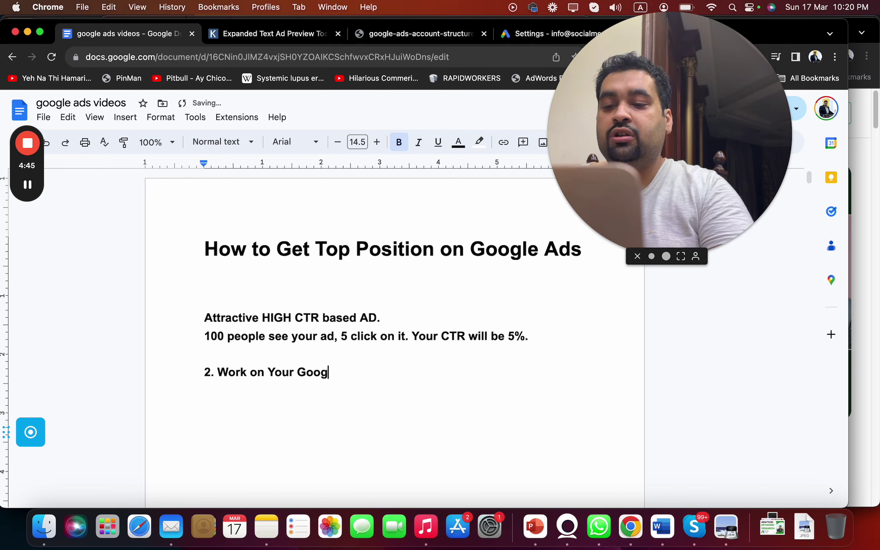
text(le Ads account structure.)
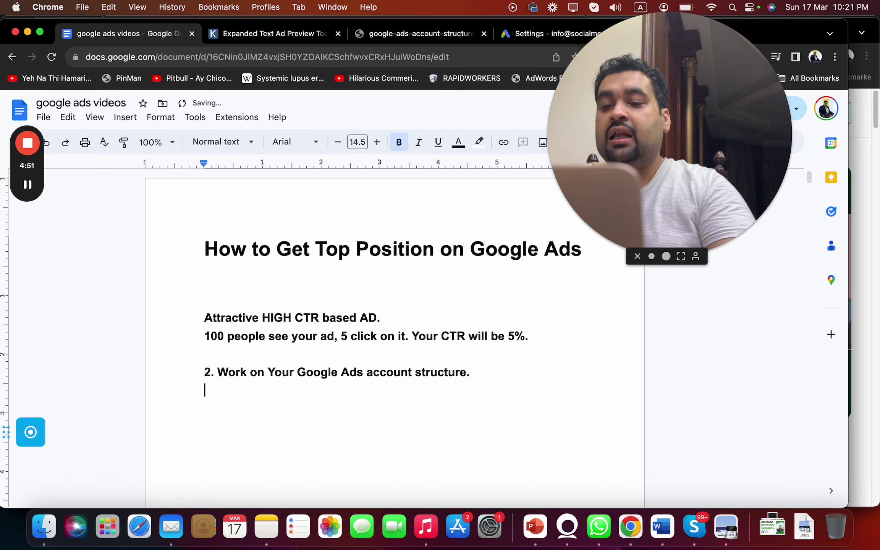
text(ampaign structure.)
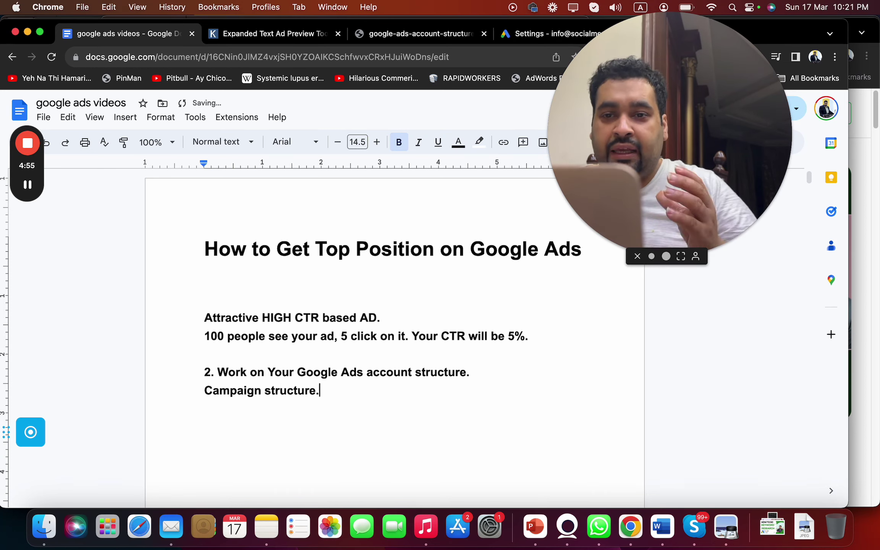
View WordStream's diagram of account, campaigns, ad groups, ads and landing pages, then return to Docs.
click(445, 39)
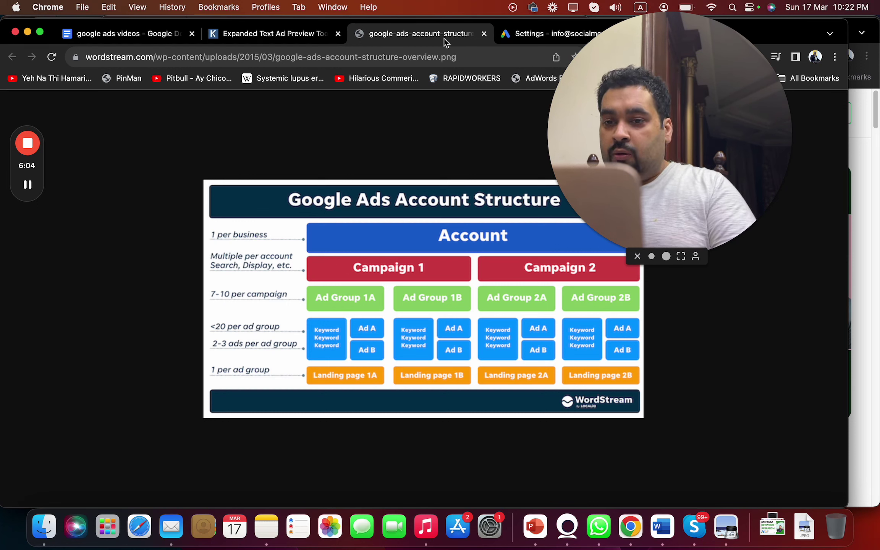
mouse_move(423, 299)
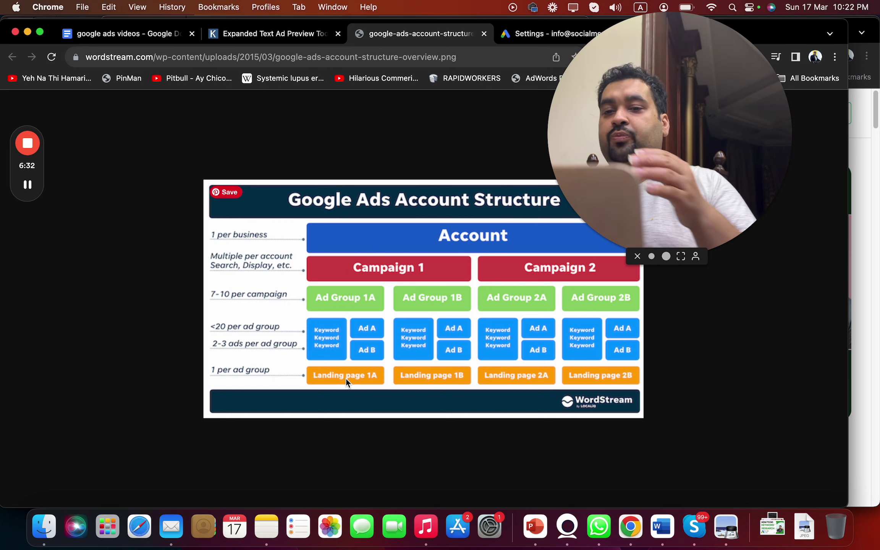
click(155, 34)
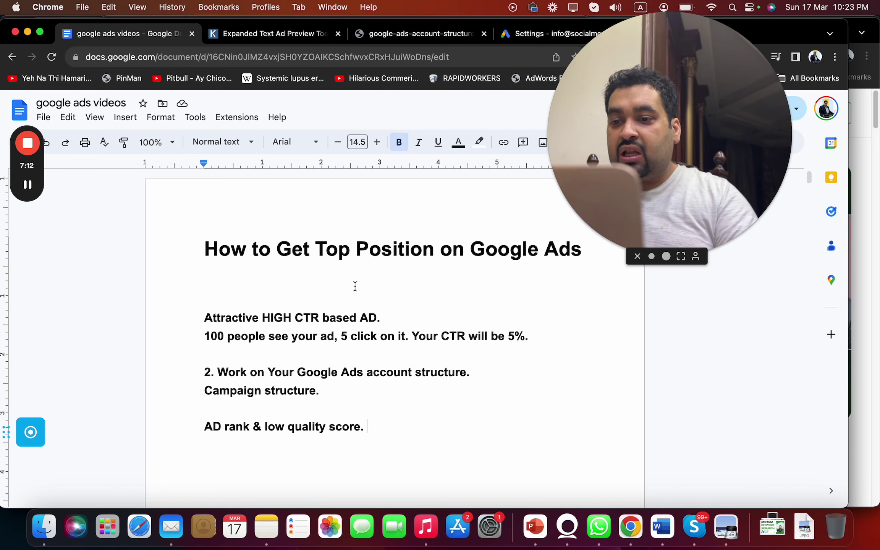
Add 'Highly converting landing page.' under 'Campaign structure.' and an 'AD rank & low quality score.' point.
key(Return)
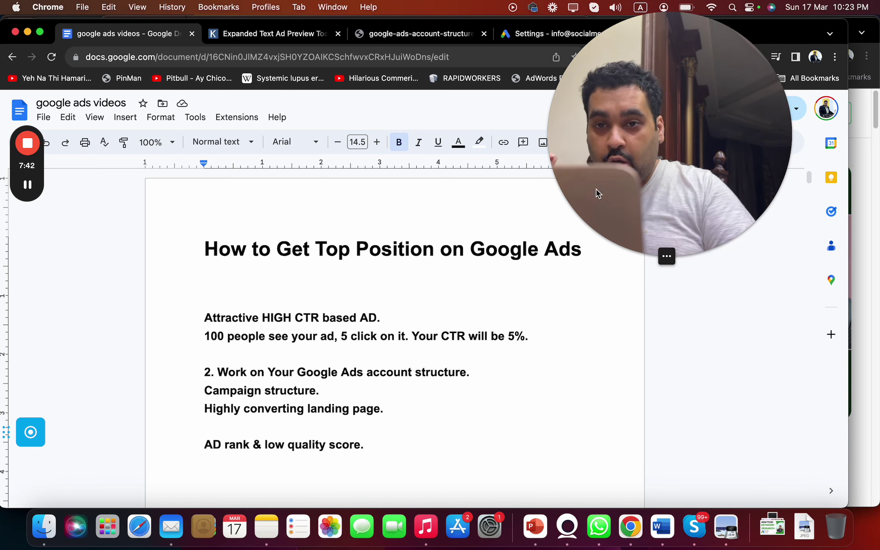
drag(596, 189, 801, 194)
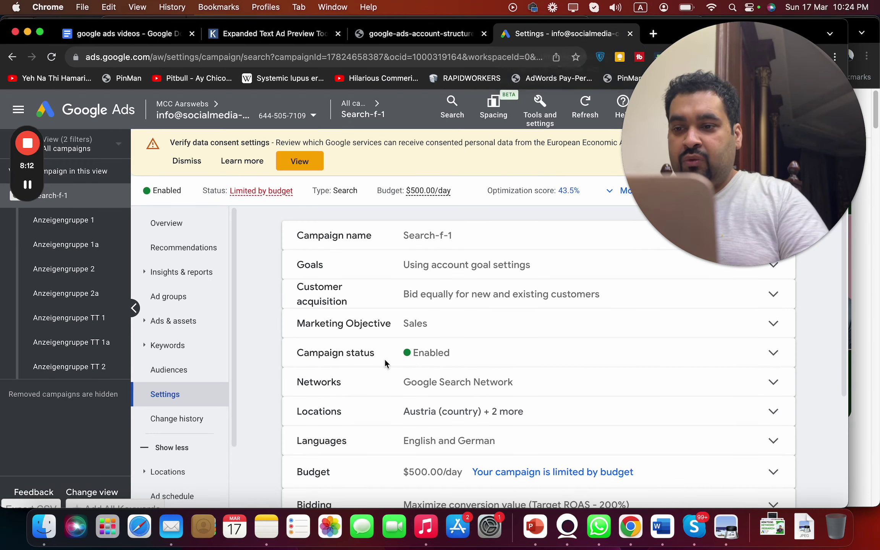
Expand Search-f-1's bidding settings, currently Maximize conversion value at 200% target ROAS, to change strategy.
mouse_move(743, 145)
drag(770, 173, 726, 164)
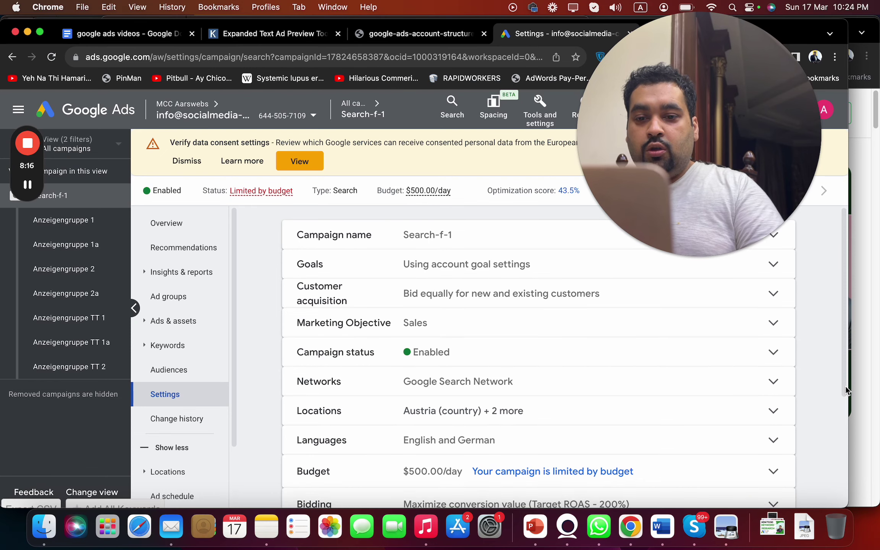
drag(846, 390, 847, 468)
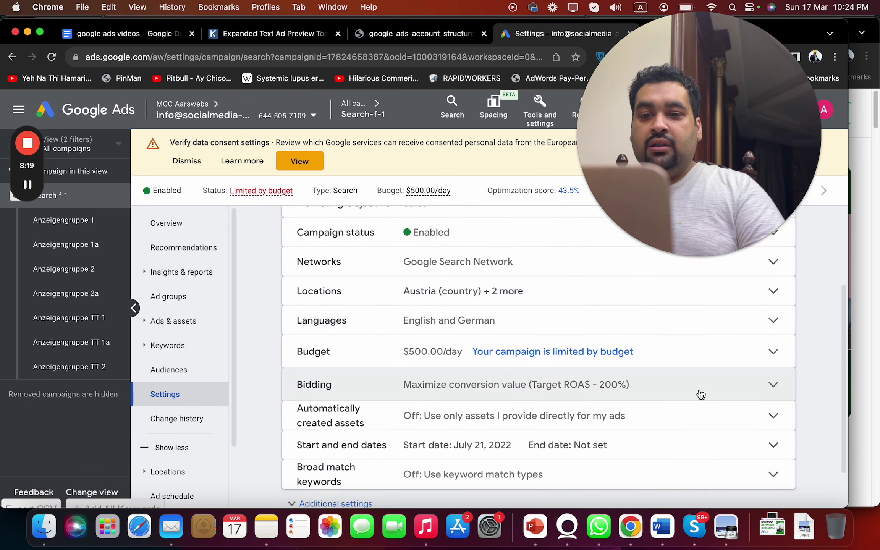
click(739, 394)
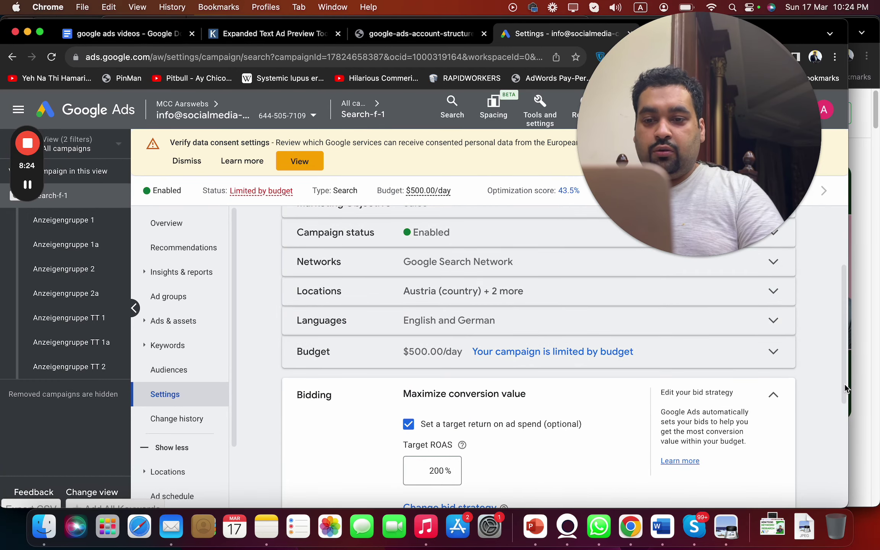
drag(847, 377, 845, 423)
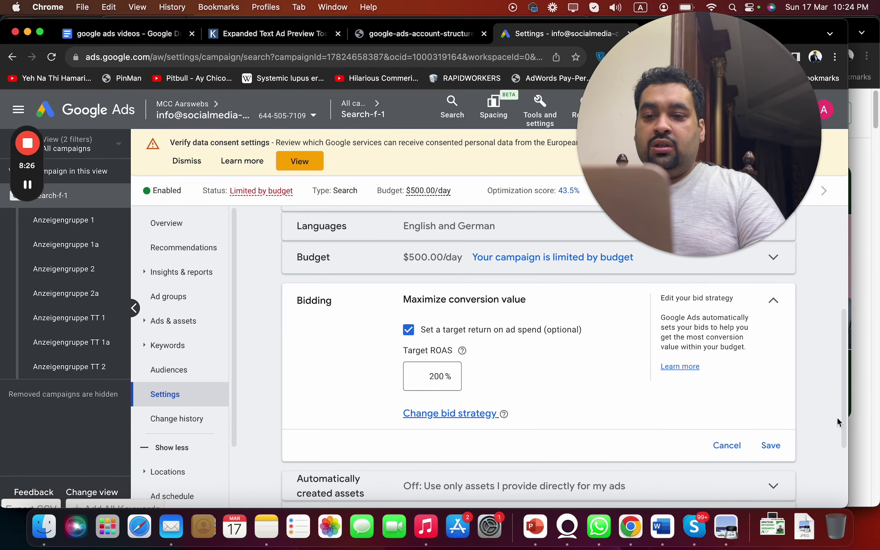
click(474, 415)
Set Search-f-1's bidding focus to Impression share, targeting the absolute top of the results page.
click(489, 321)
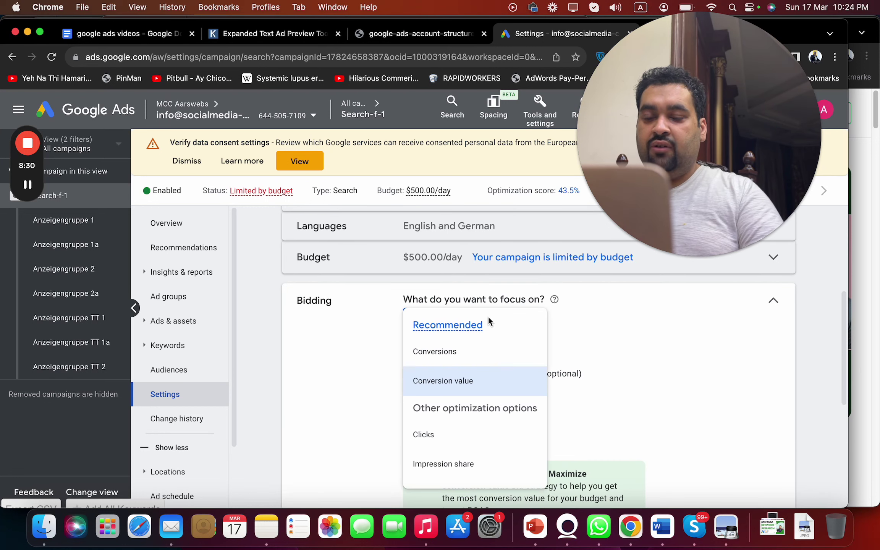
mouse_move(443, 464)
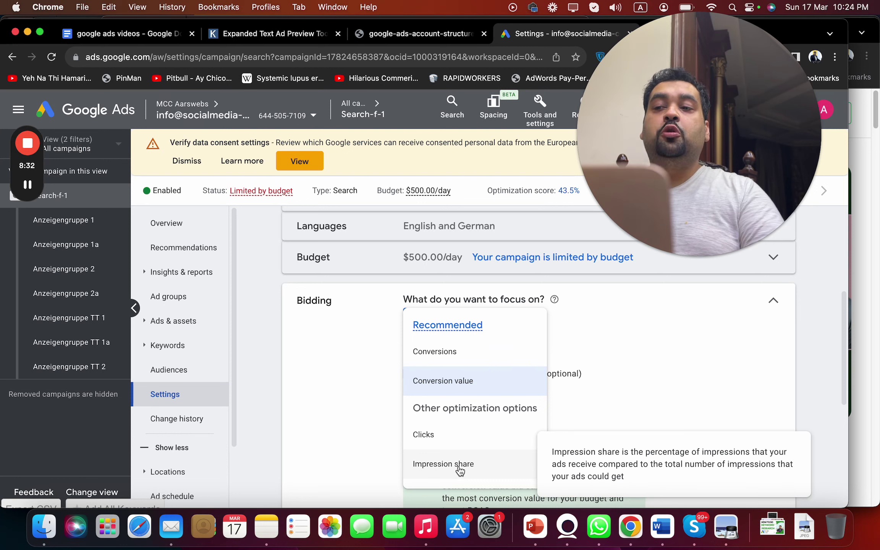
click(460, 471)
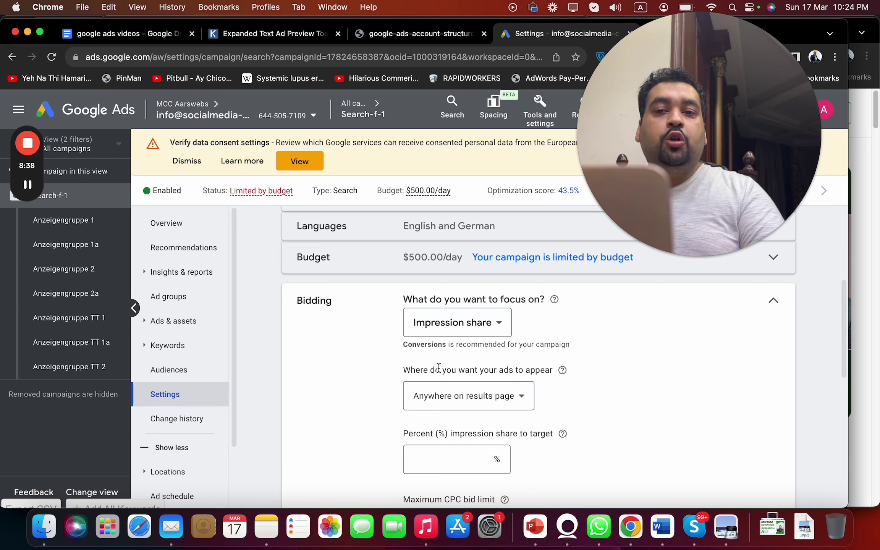
click(465, 401)
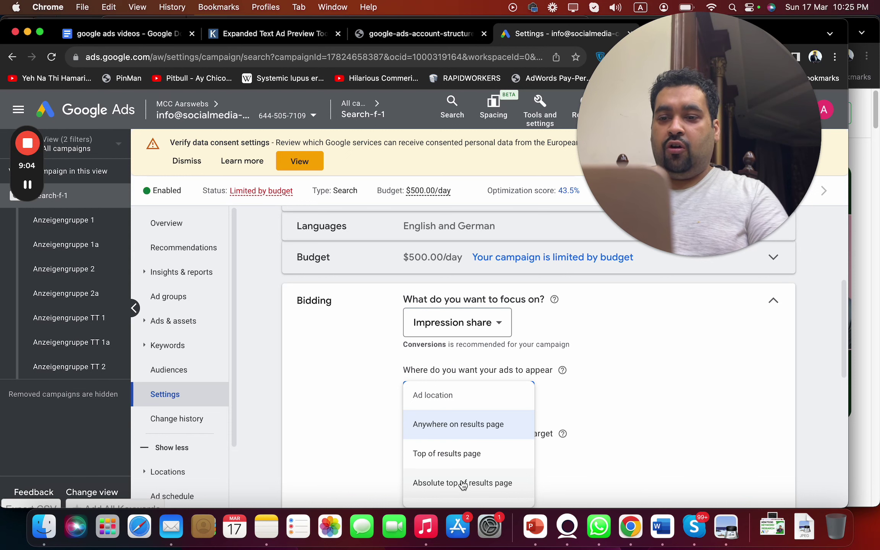
click(463, 484)
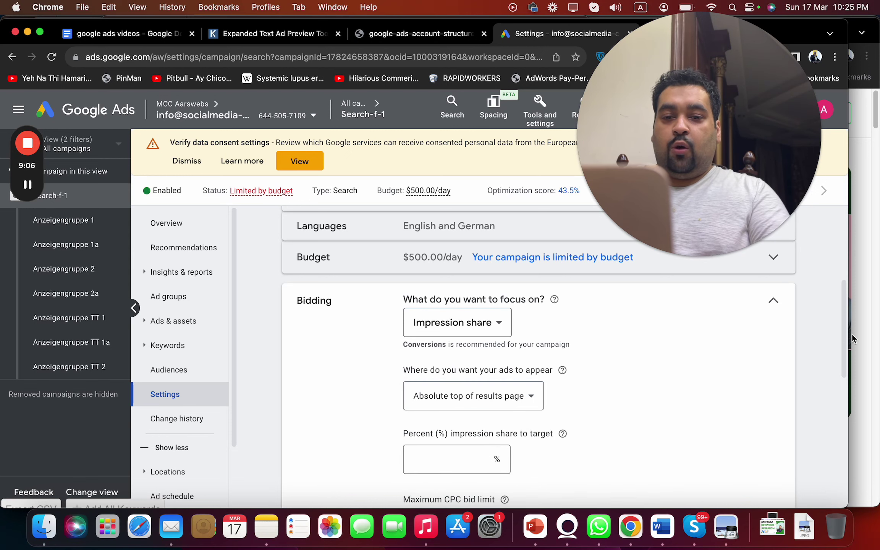
scroll(842, 343, down, 2)
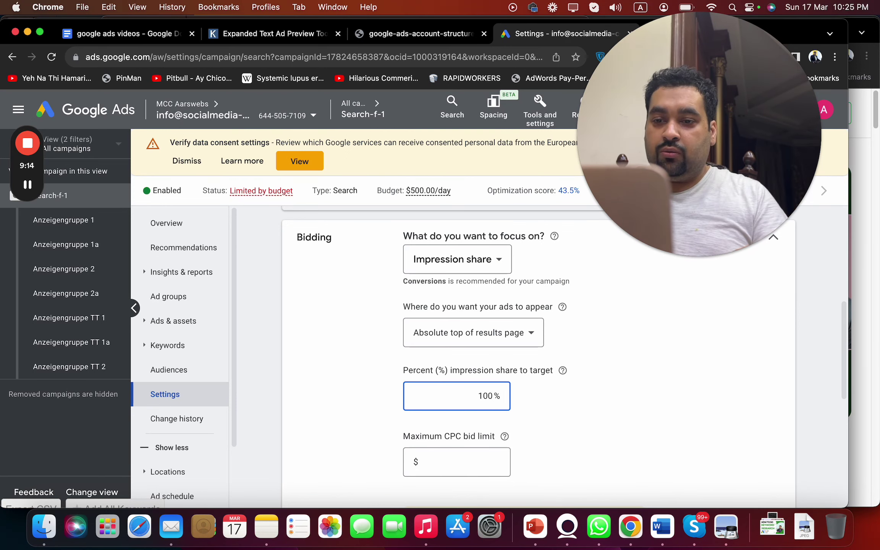
Target 100% impression share with a $10.0 maximum CPC bid limit, then return to the Docs outline.
click(469, 458)
text(10)
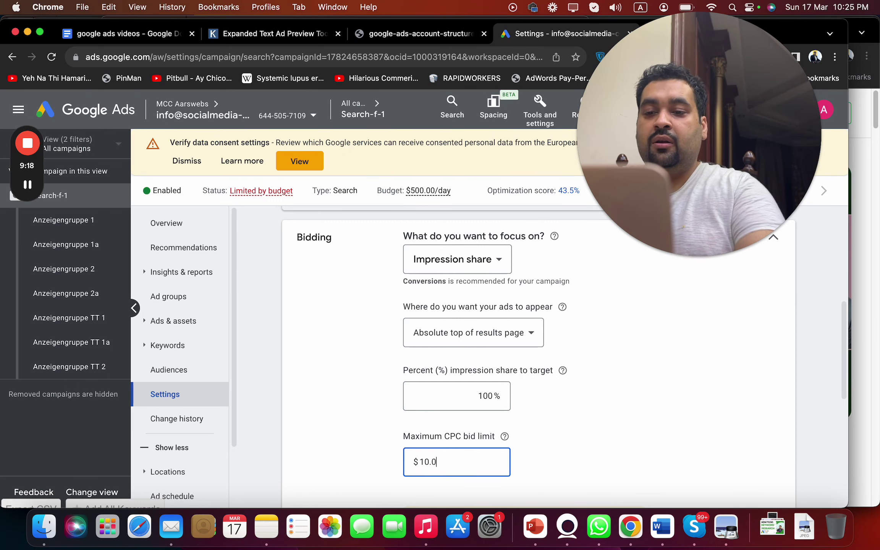
mouse_move(850, 362)
mouse_down()
mouse_move(840, 430)
mouse_move(837, 362)
mouse_up()
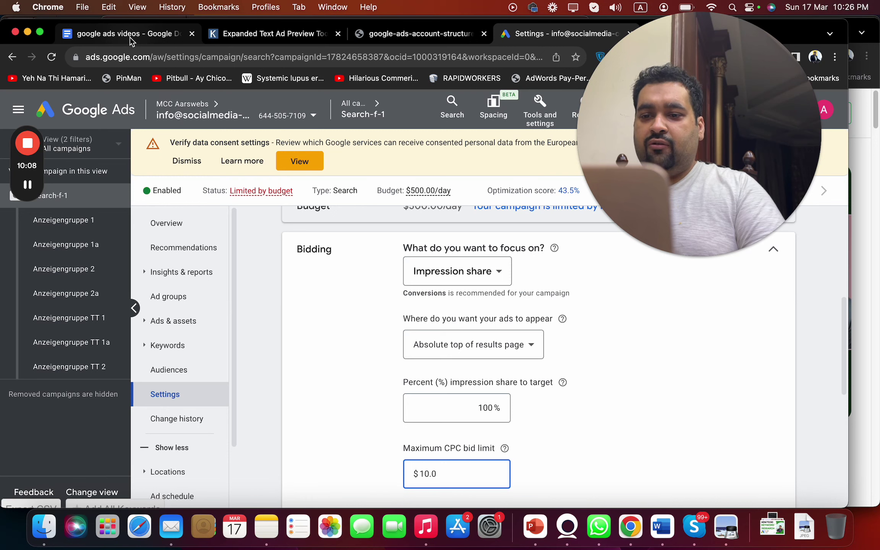
drag(843, 338, 843, 334)
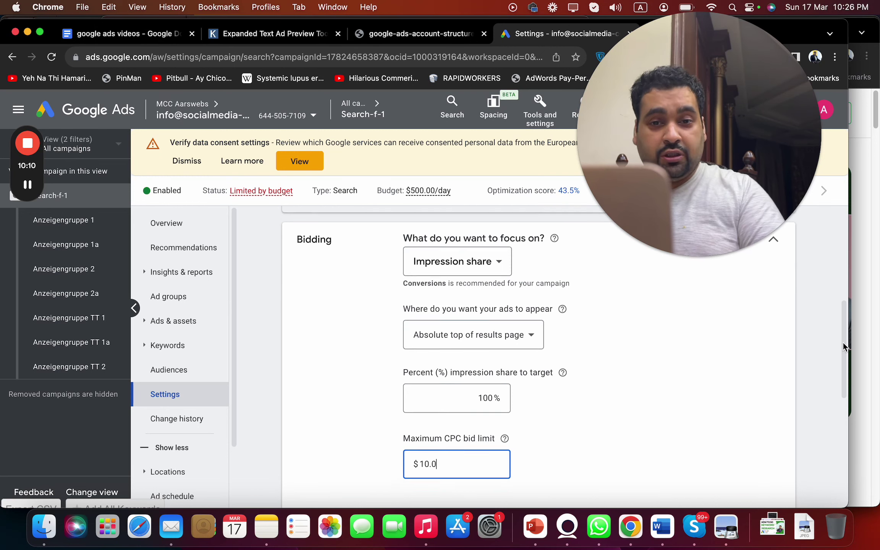
click(104, 34)
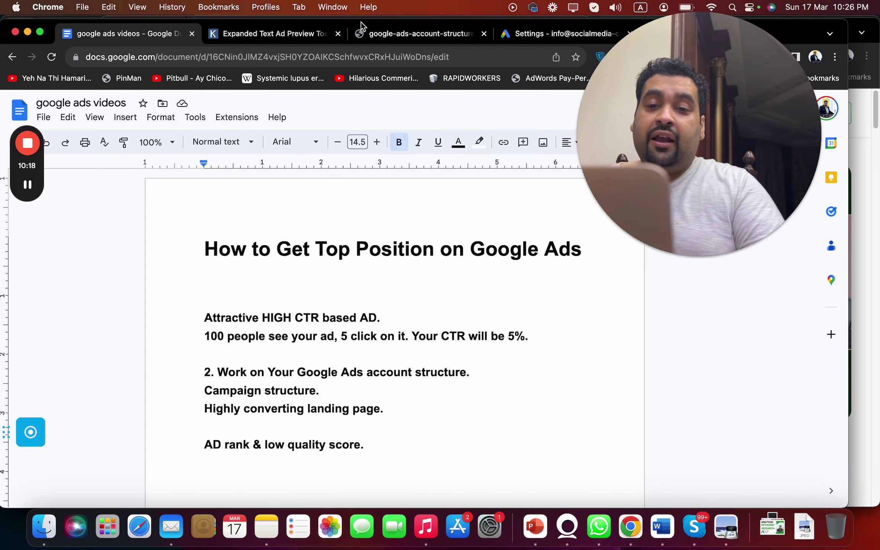
click(711, 259)
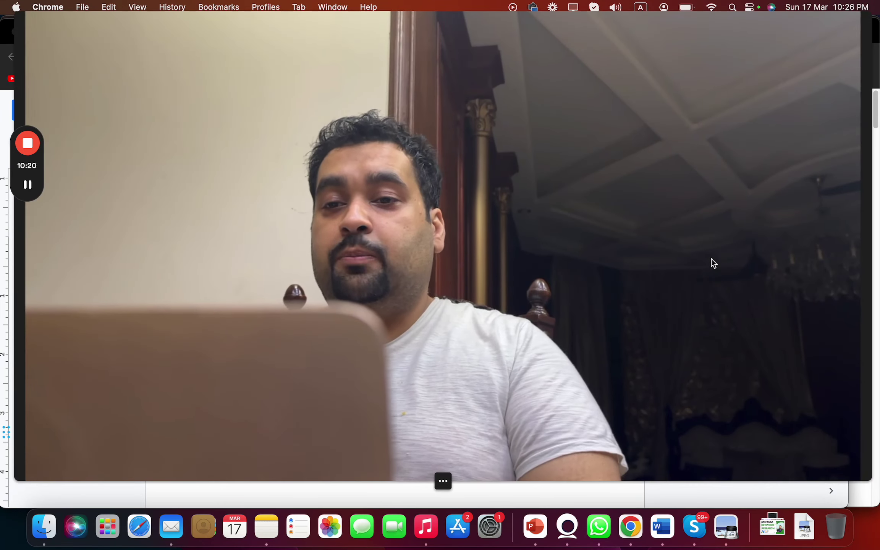